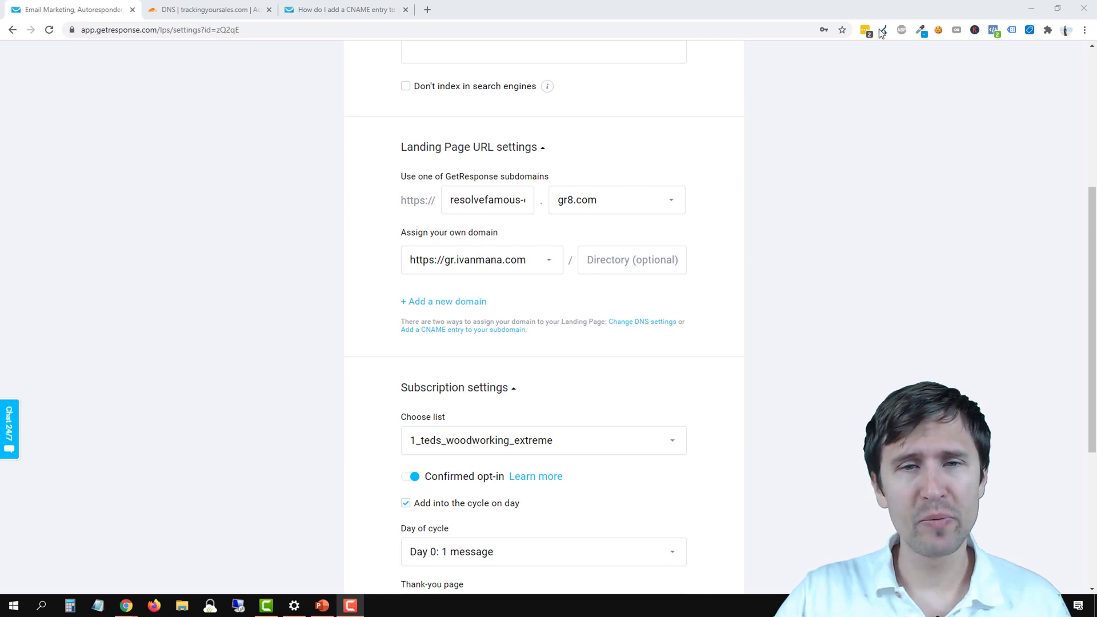
# Scroll through the generated GetResponse subdomain field to see its full value.
pyautogui.click(515, 204)
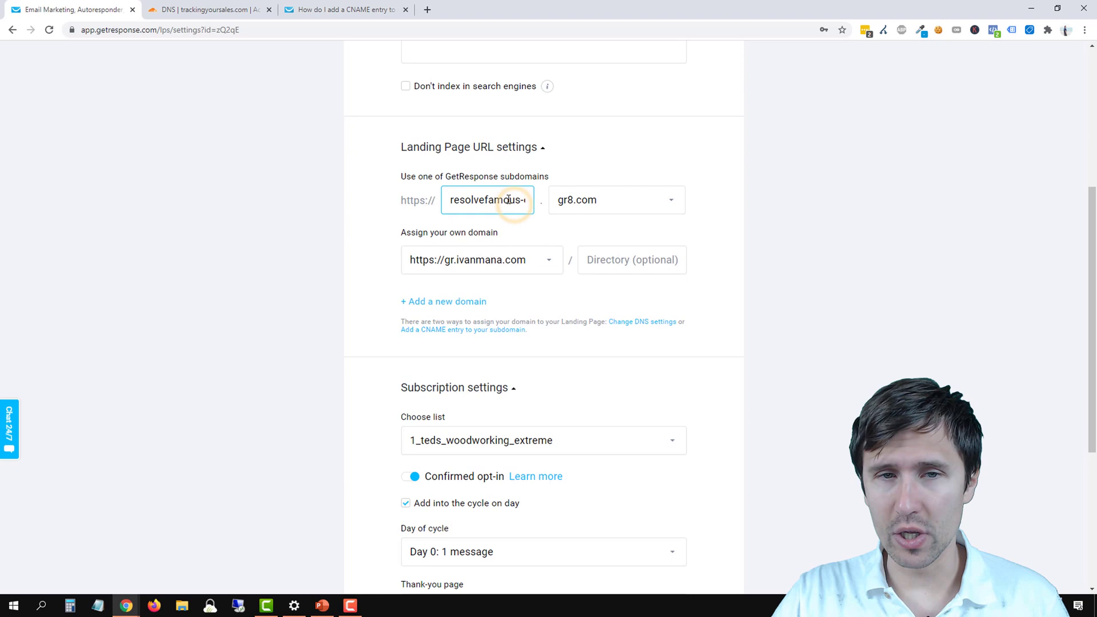
pyautogui.moveTo(468, 201); pyautogui.dragTo(524, 200)
pyautogui.click(497, 201)
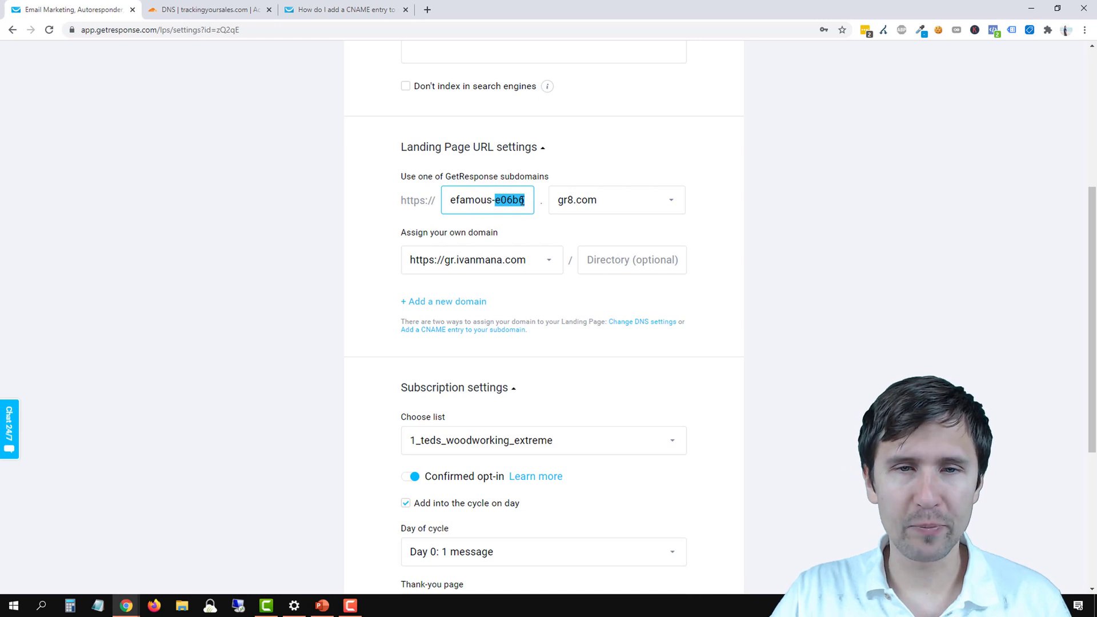
# Check the available custom domains, then bring up Cloudflare's DNS records for trackingyoursales.com.
pyautogui.click(541, 260)
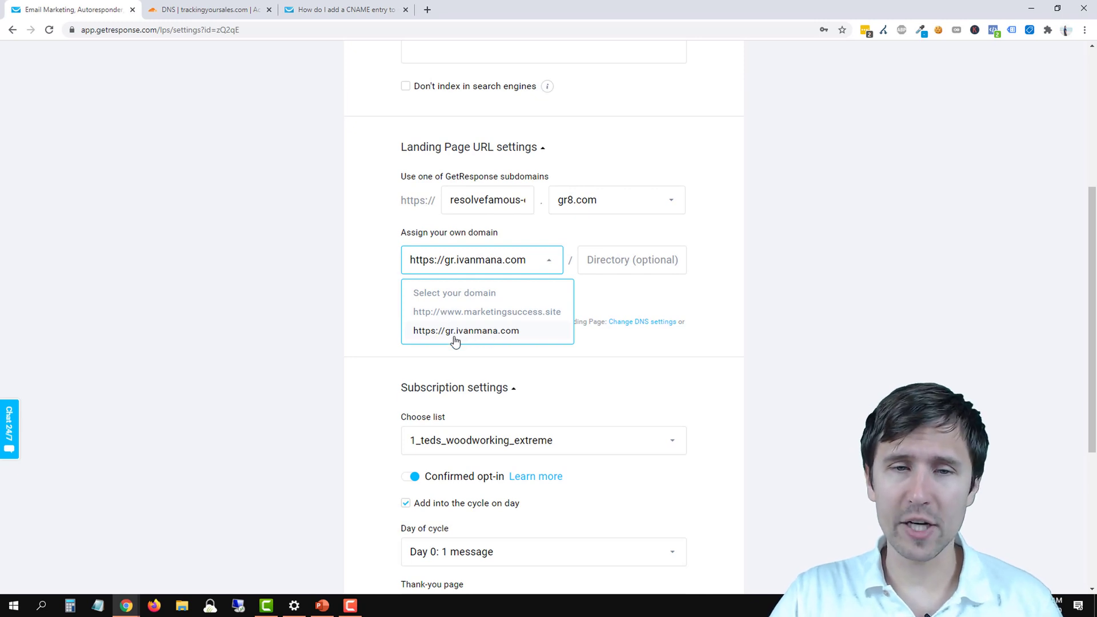
pyautogui.click(372, 284)
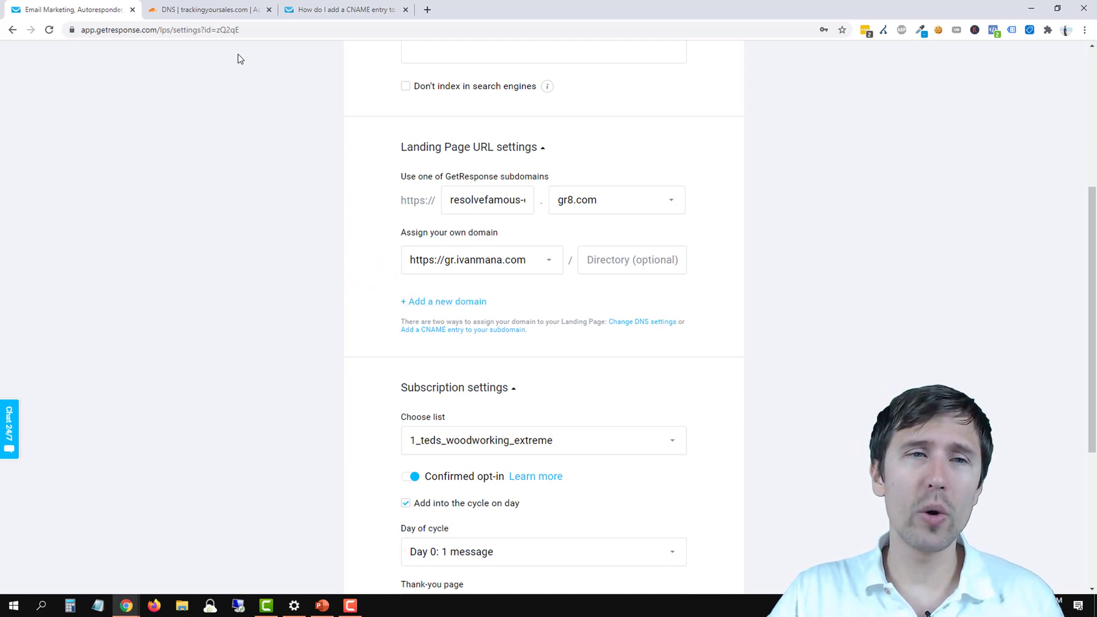
pyautogui.click(226, 8)
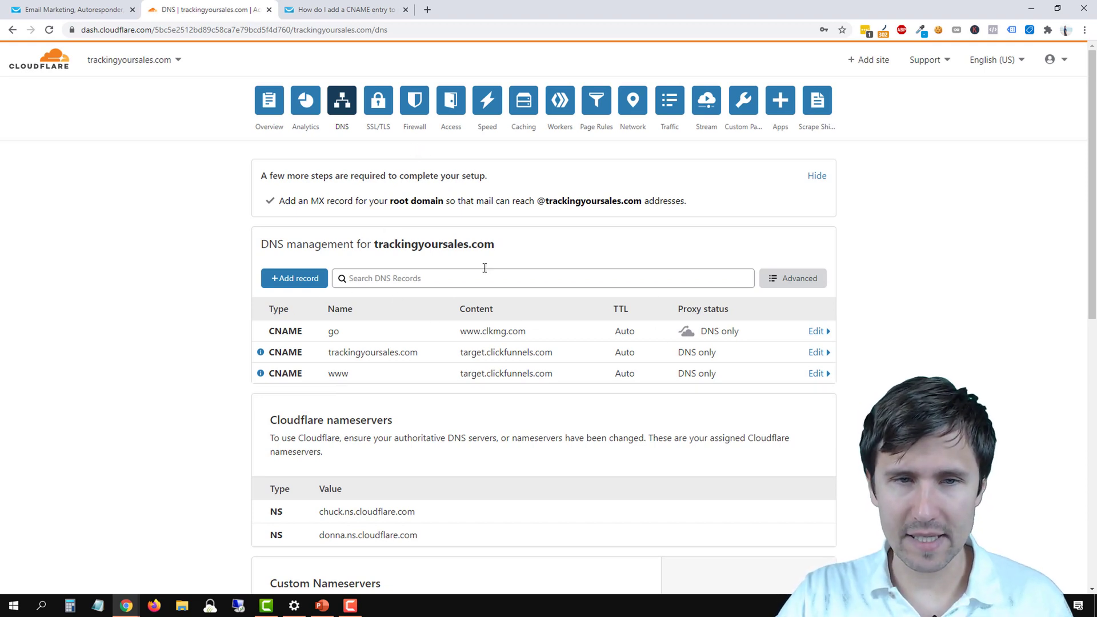
# Start a new DNS record for trackingyoursales.com, leaving its type at A.
pyautogui.click(297, 284)
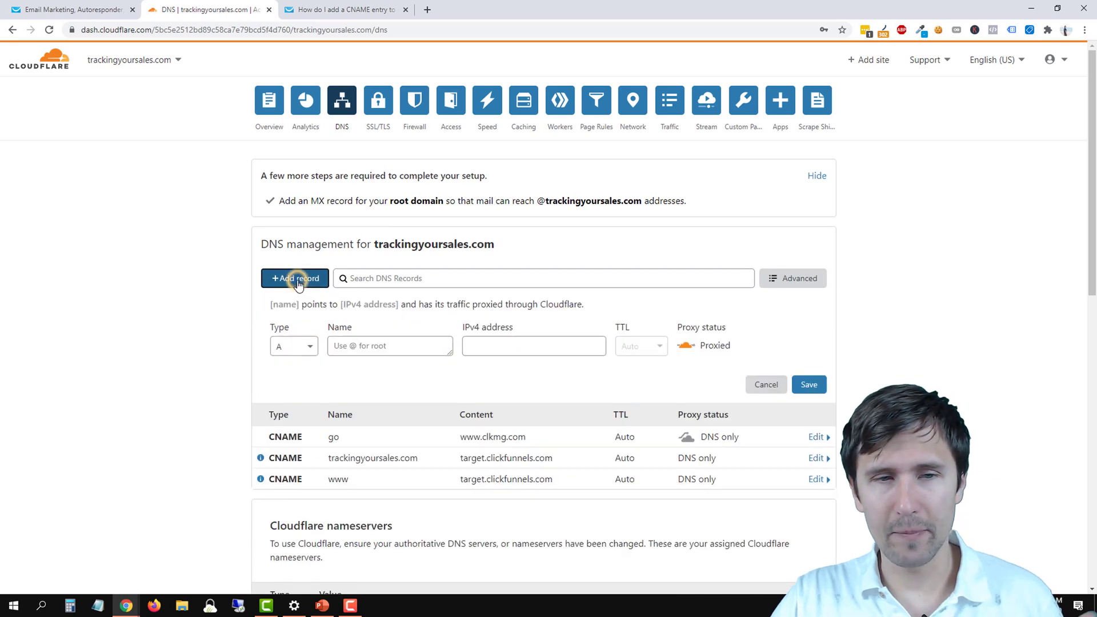
pyautogui.click(295, 353)
pyautogui.click(193, 365)
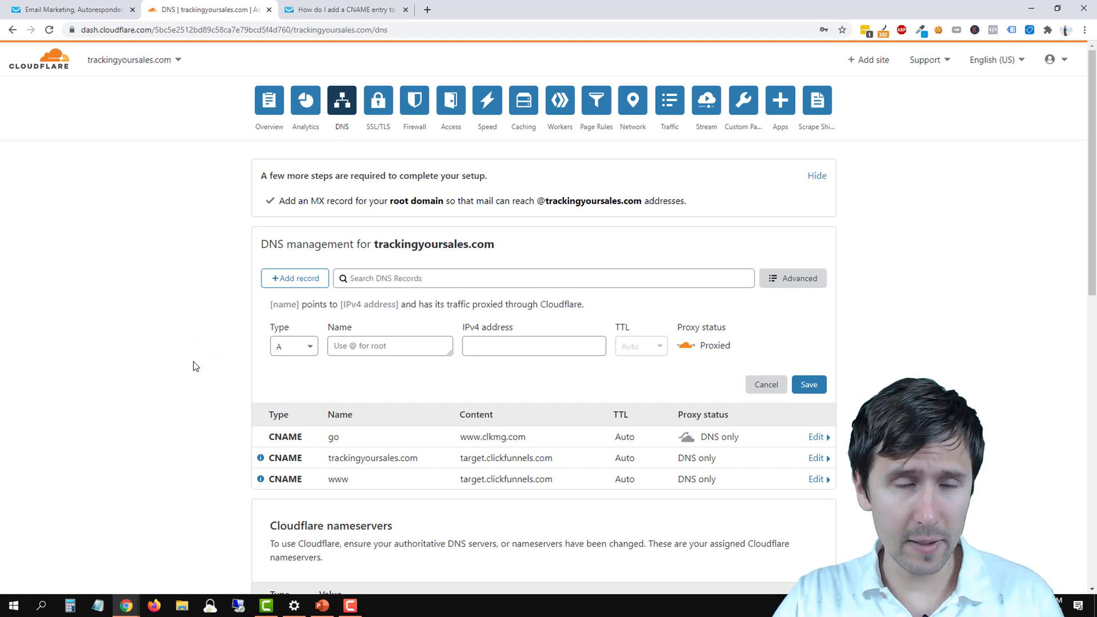
# Change the new Cloudflare record's type to CNAME.
pyautogui.click(279, 351)
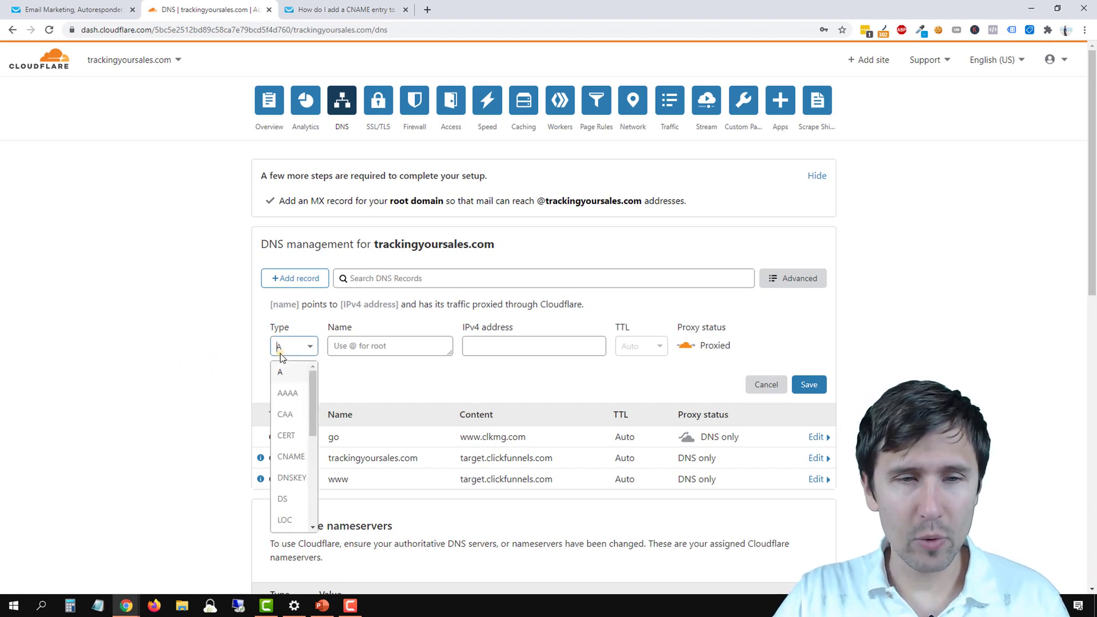
pyautogui.click(290, 457)
pyautogui.click(357, 349)
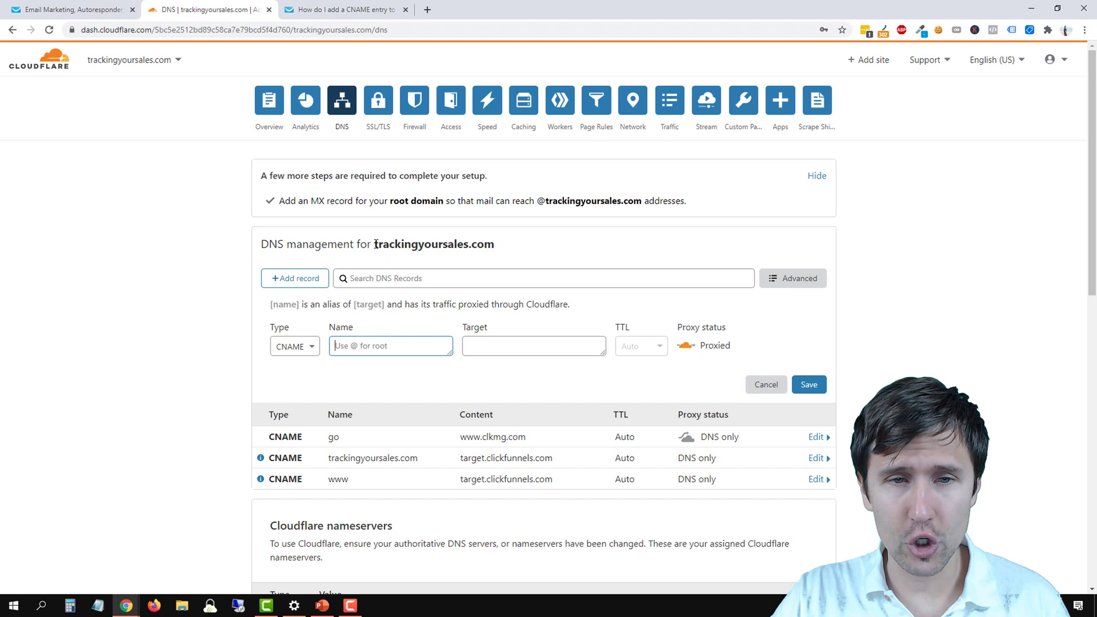
# Note the trackingyoursales.com domain, then return to the GetResponse landing page settings.
pyautogui.moveTo(375, 244); pyautogui.dragTo(496, 245)
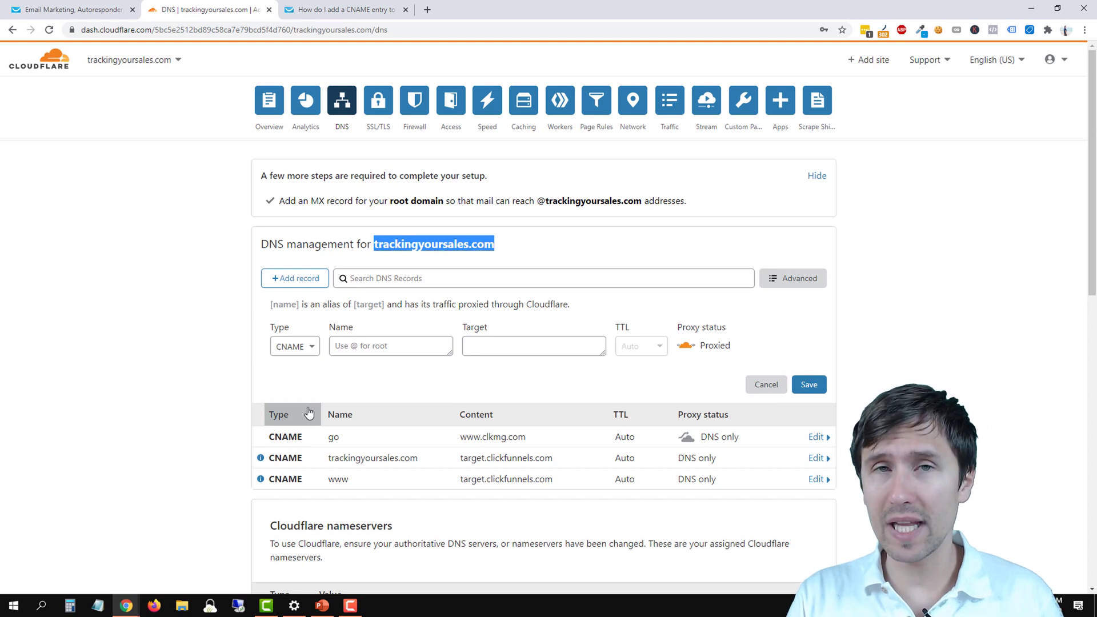
pyautogui.click(371, 352)
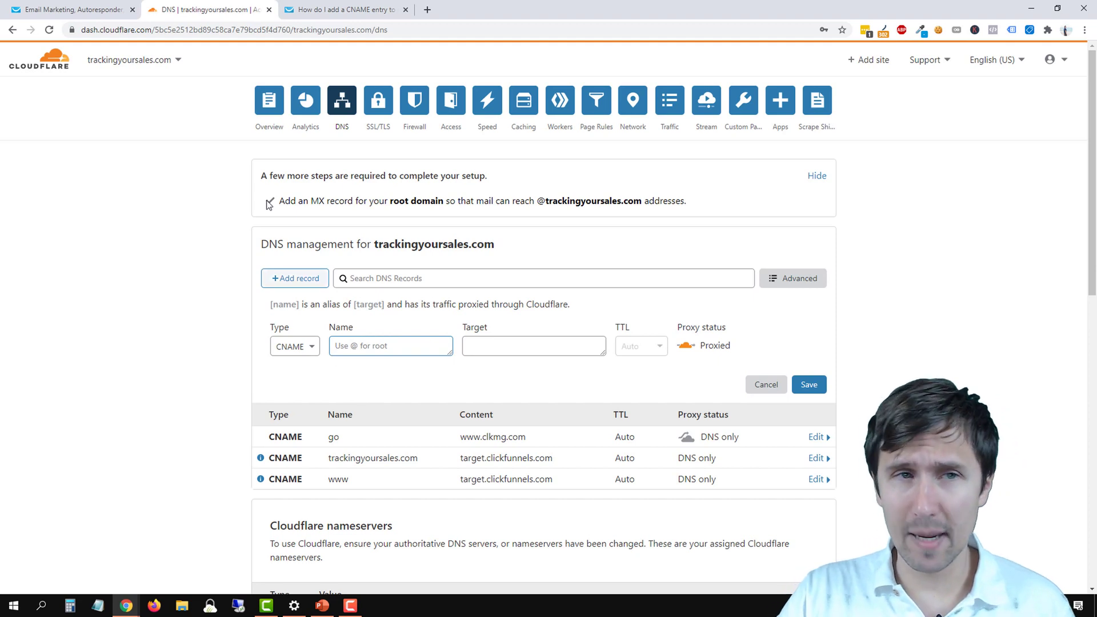
pyautogui.click(74, 9)
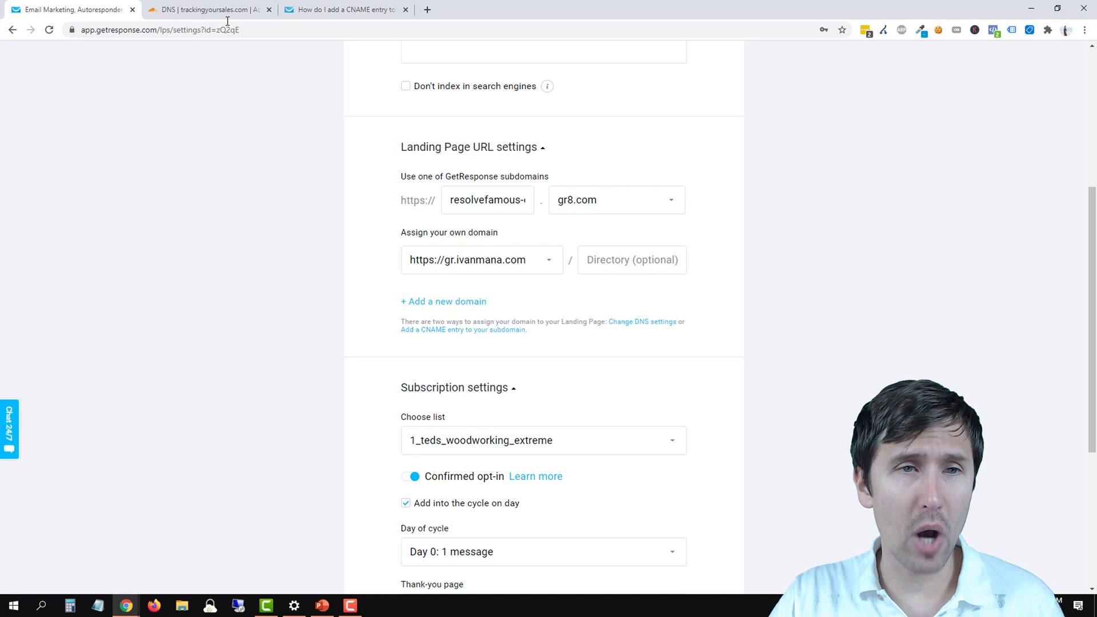
# Back in Cloudflare, name the CNAME record 'blog' after clearing sample names like 'youtube'.
pyautogui.click(216, 8)
pyautogui.click(384, 340)
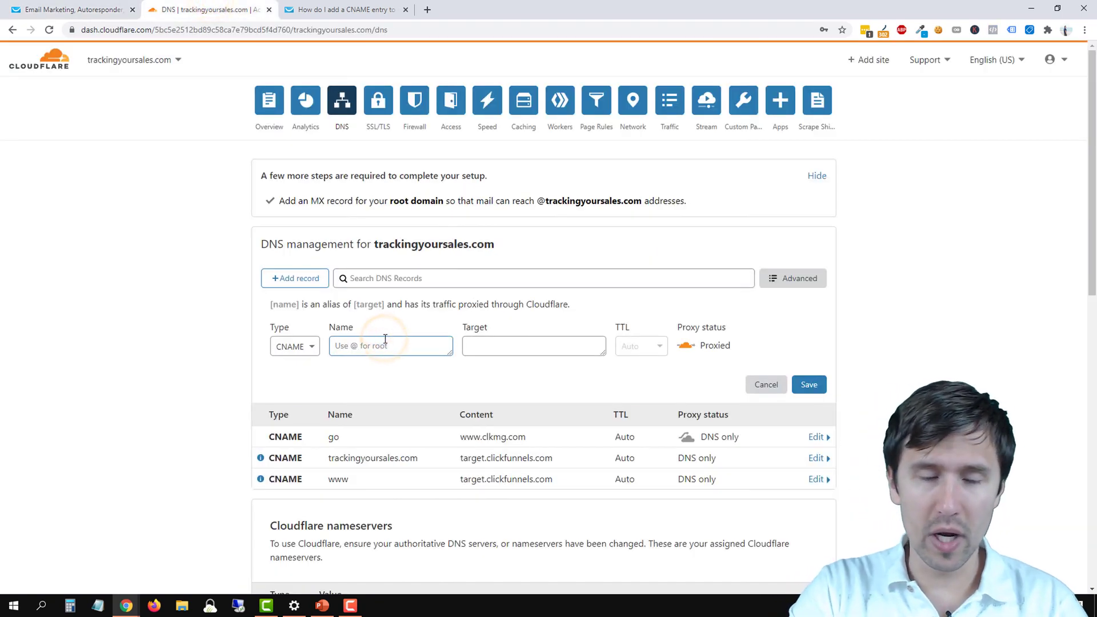
pyautogui.write('blog')
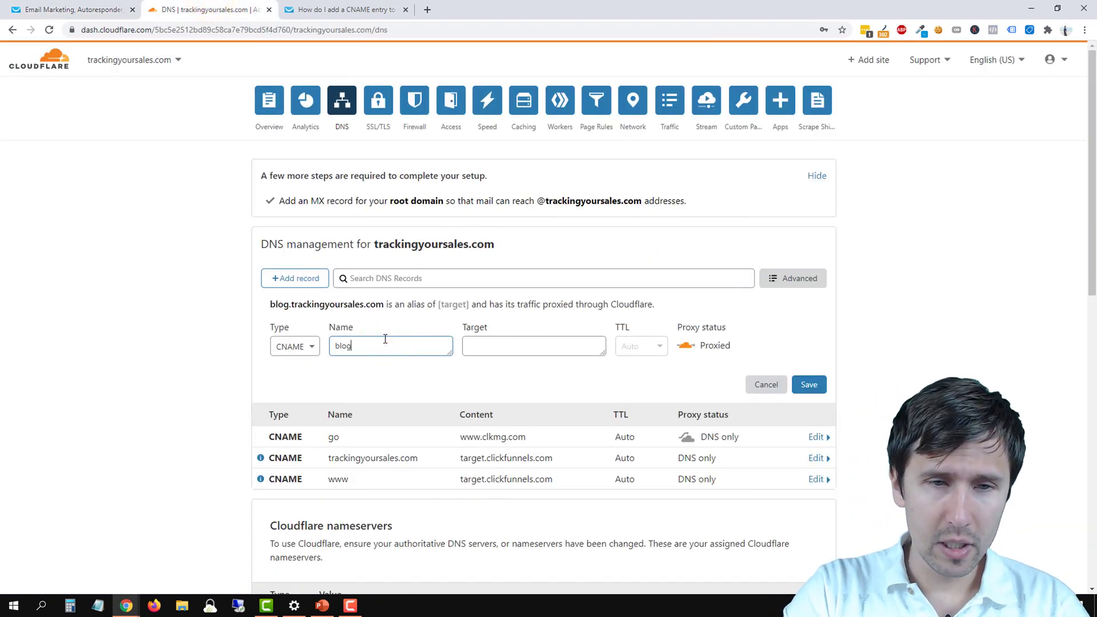
pyautogui.press('BackSpace')
pyautogui.press('BackSpace')
pyautogui.press('BackSpace')
pyautogui.press('BackSpace')
pyautogui.write('h')
pyautogui.press('BackSpace')
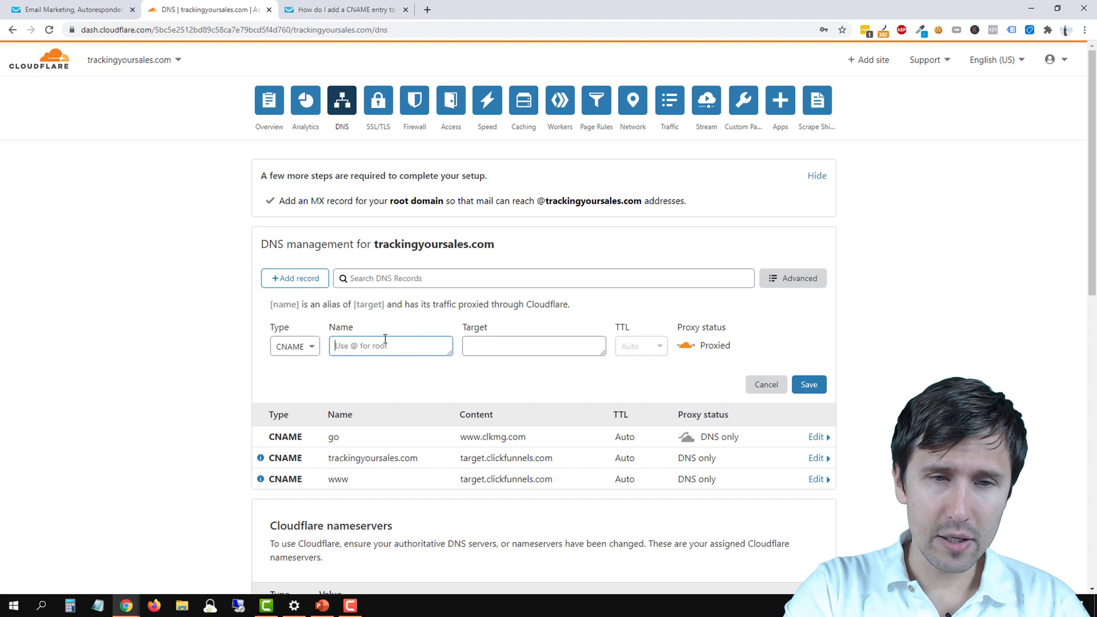
pyautogui.write('youtube')
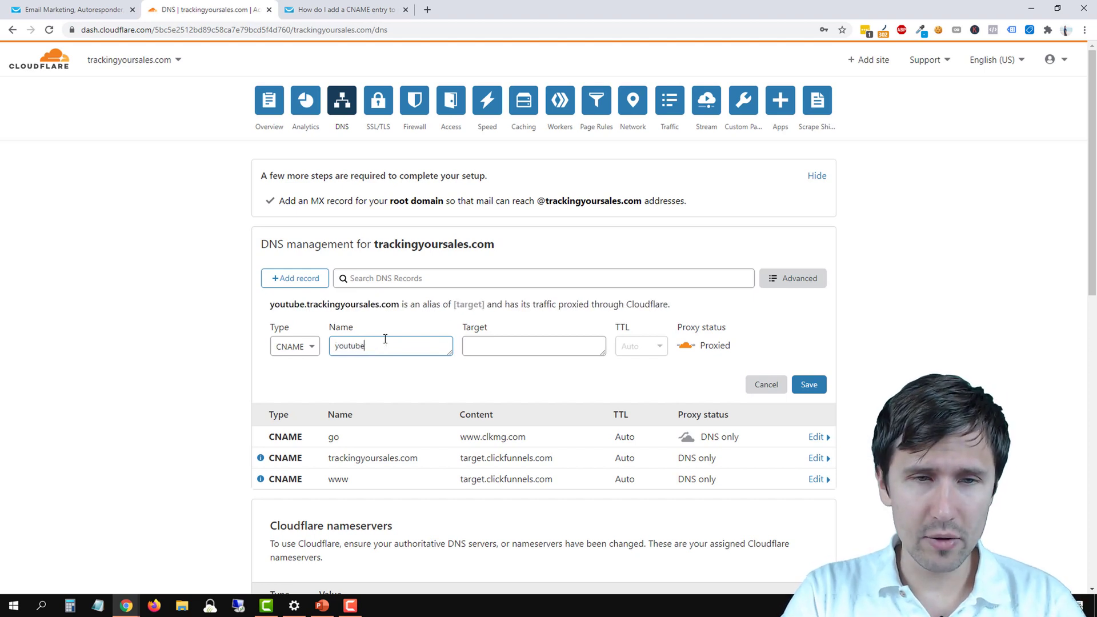
pyautogui.press('BackSpace')
pyautogui.press('BackSpace')
pyautogui.press('BackSpace')
pyautogui.press('BackSpace')
pyautogui.press('BackSpace')
pyautogui.press('BackSpace')
pyautogui.press('BackSpace')
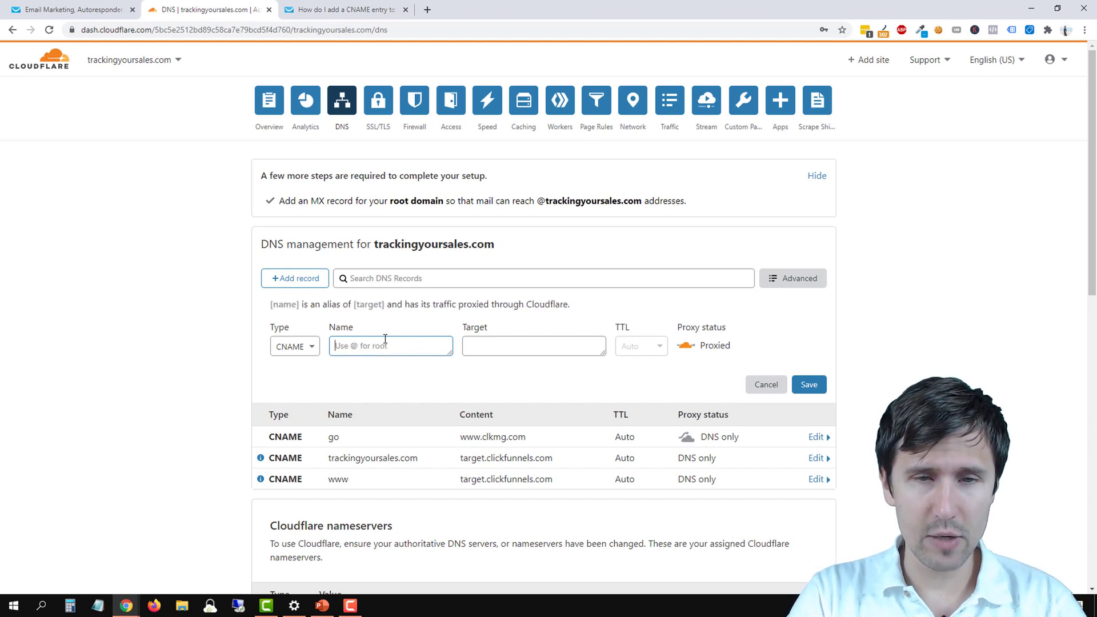
pyautogui.write('blog')
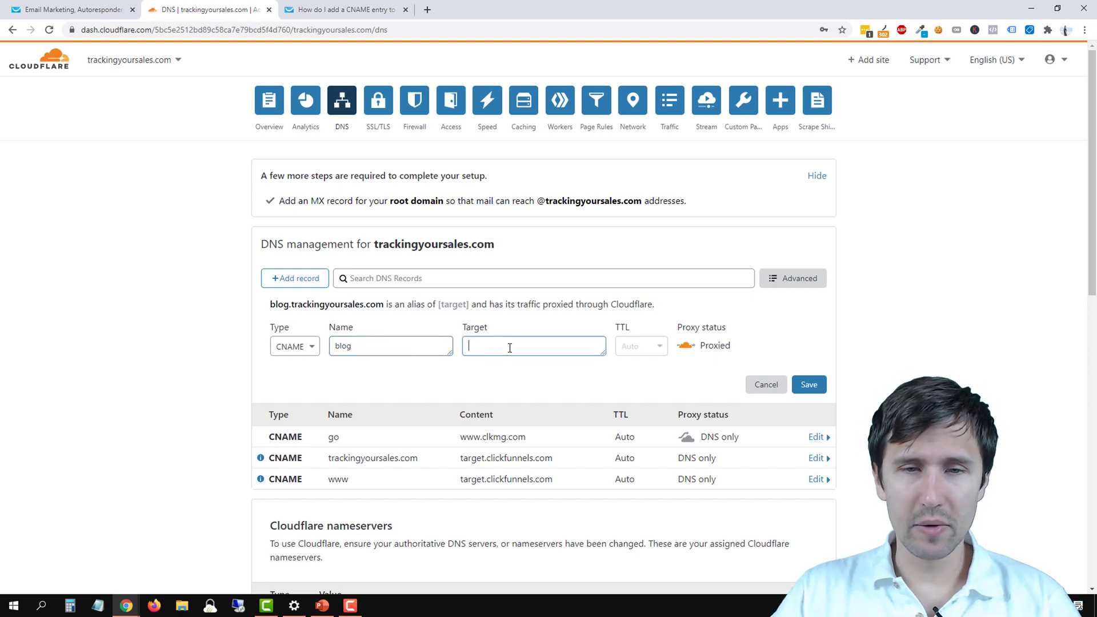
# Copy squeeze.gr8.com from the GetResponse help article and paste it as the record's Target.
pyautogui.click(320, 9)
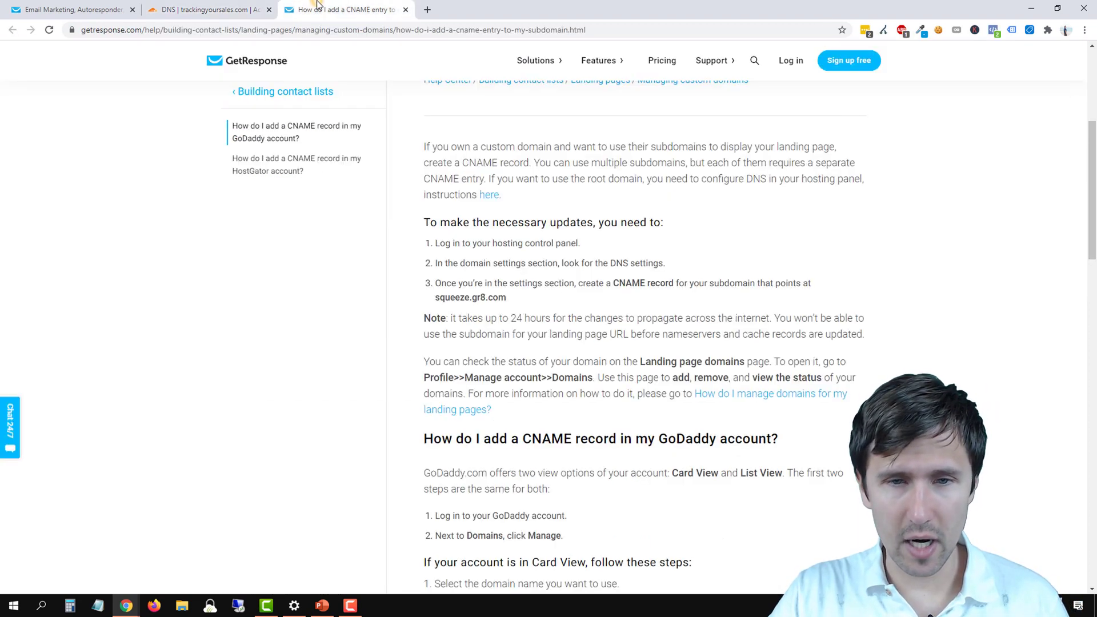
pyautogui.moveTo(506, 297); pyautogui.dragTo(438, 291)
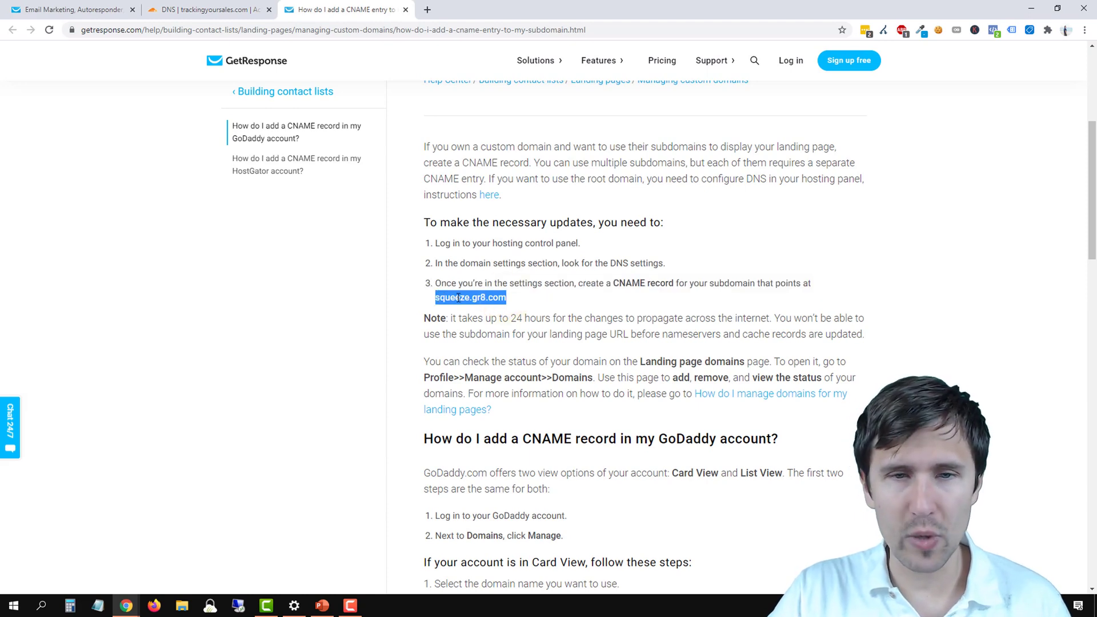
pyautogui.rightClick(458, 298)
pyautogui.click(492, 305)
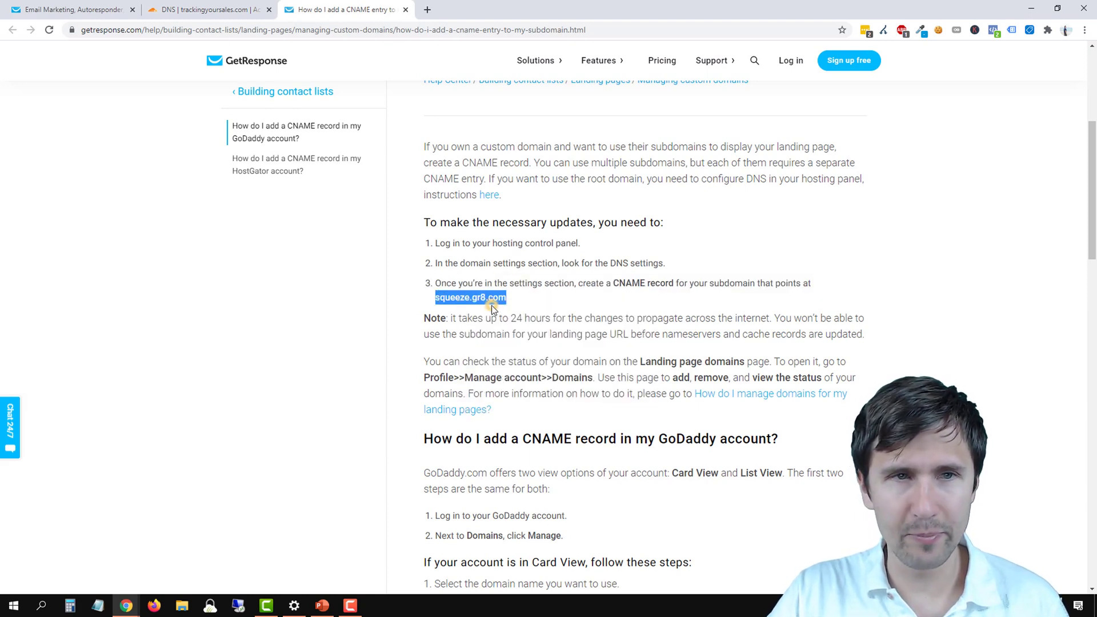
pyautogui.click(220, 9)
pyautogui.rightClick(489, 344)
pyautogui.click(524, 428)
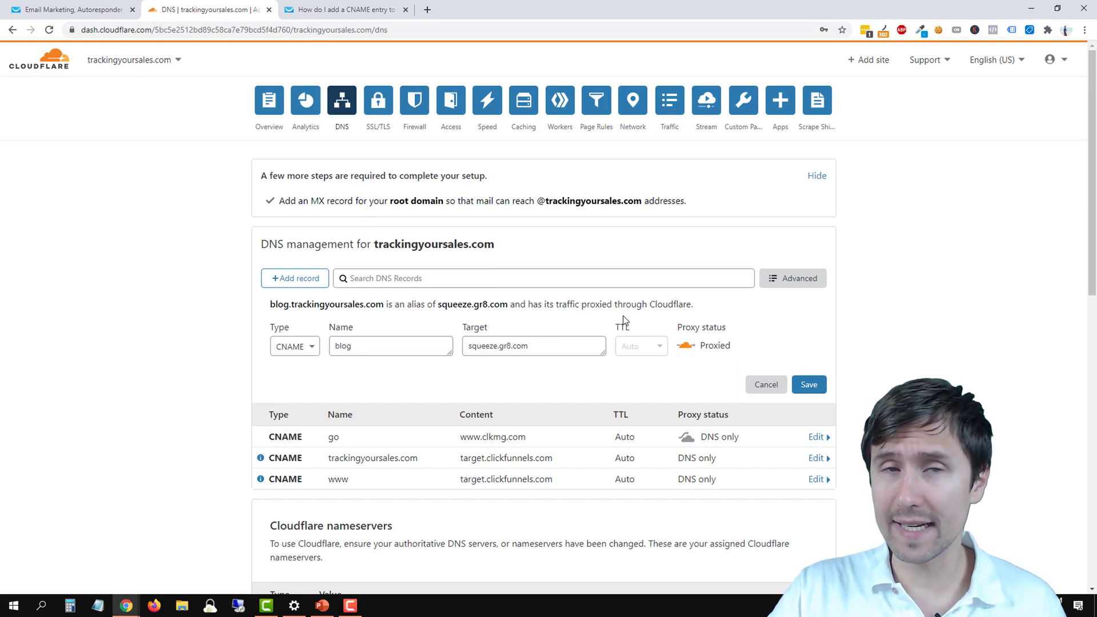
# Switch the blog record's proxy status to DNS only and save it.
pyautogui.click(686, 347)
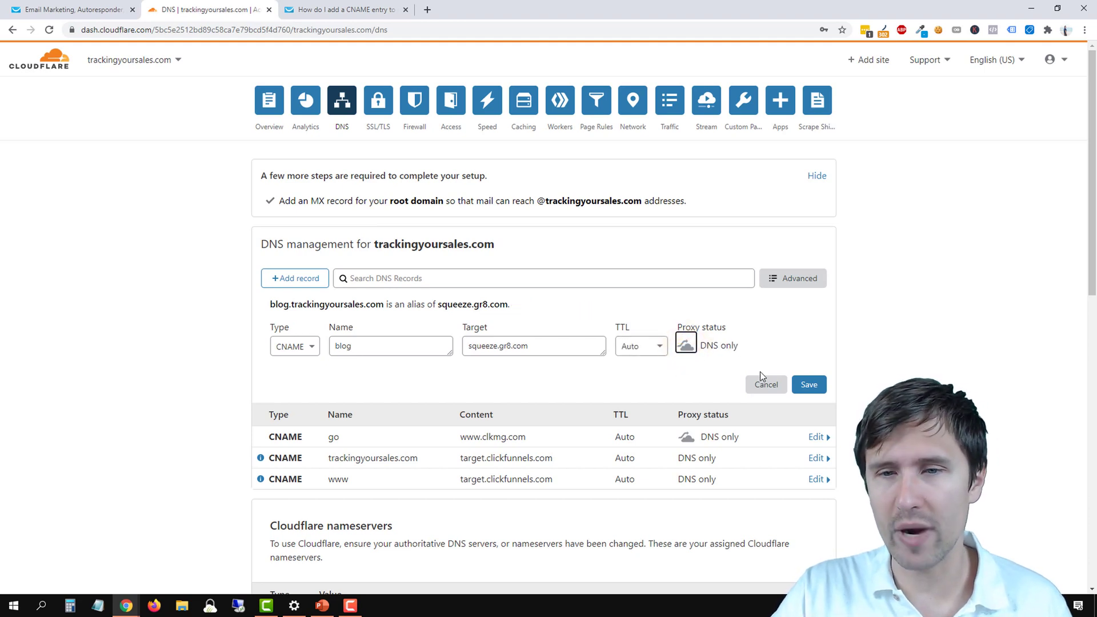
pyautogui.click(808, 387)
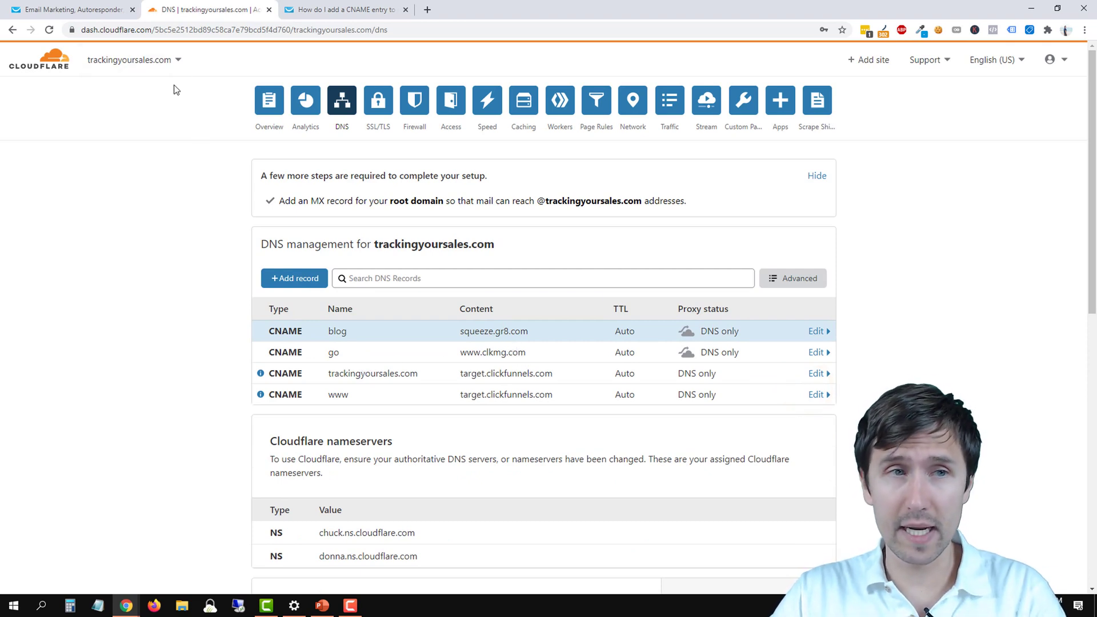
# In GetResponse, add the custom domain blog.trackingyoursales.com.
pyautogui.click(17, 4)
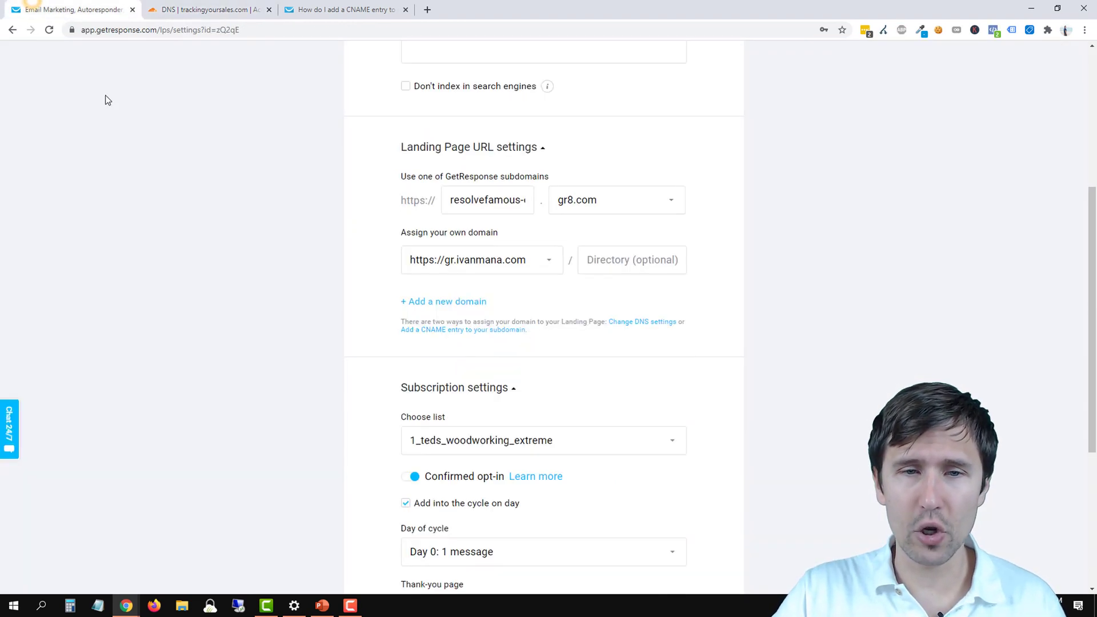
pyautogui.click(463, 303)
pyautogui.click(464, 187)
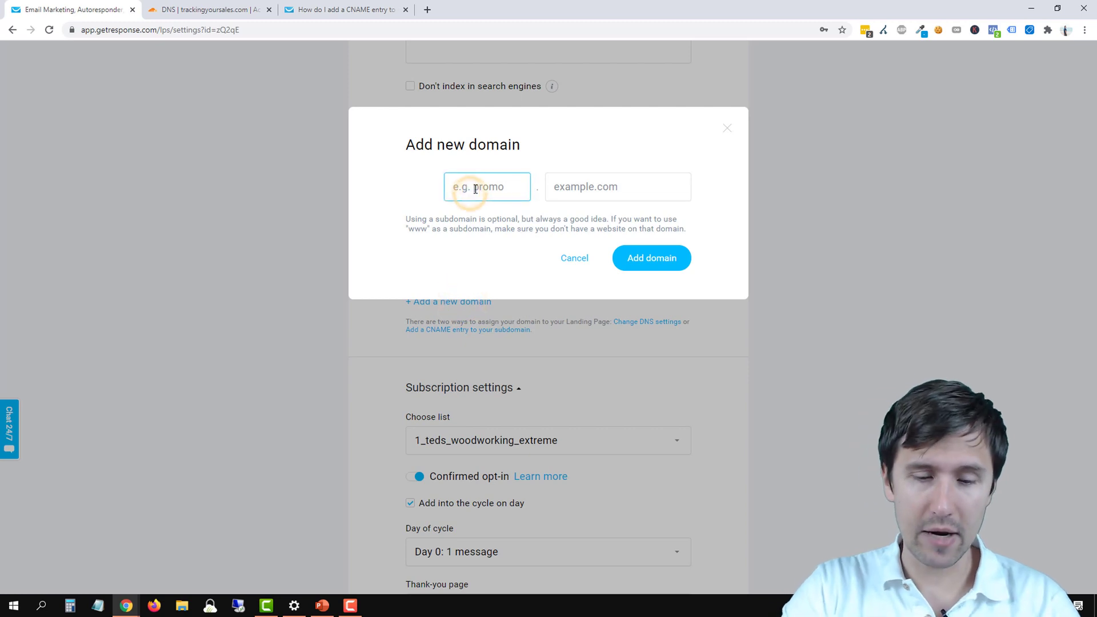
pyautogui.write('blog')
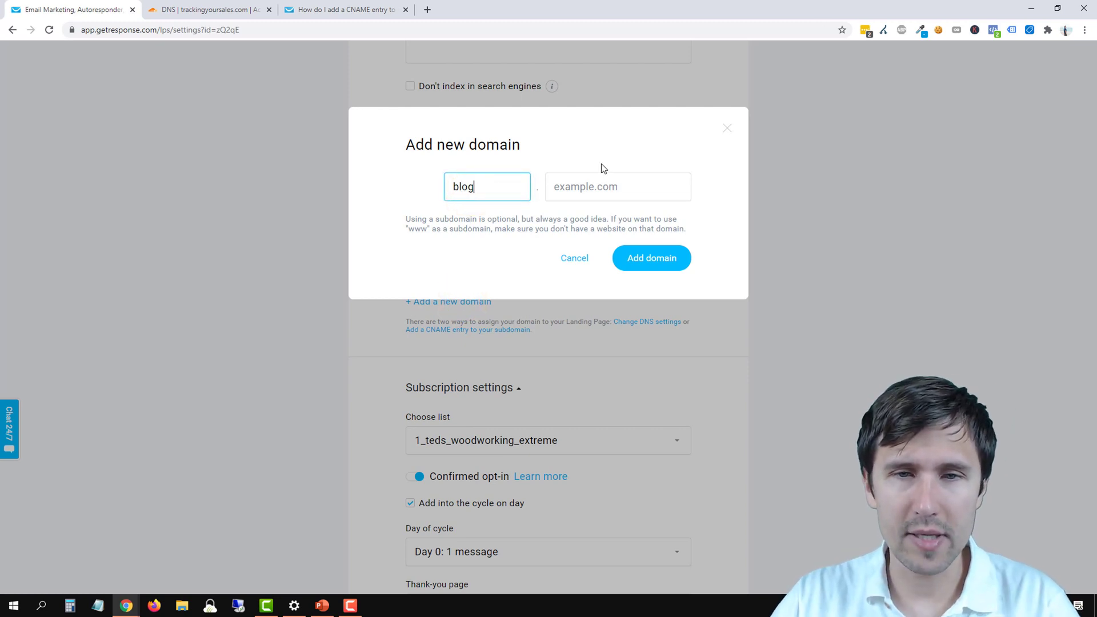
pyautogui.click(562, 189)
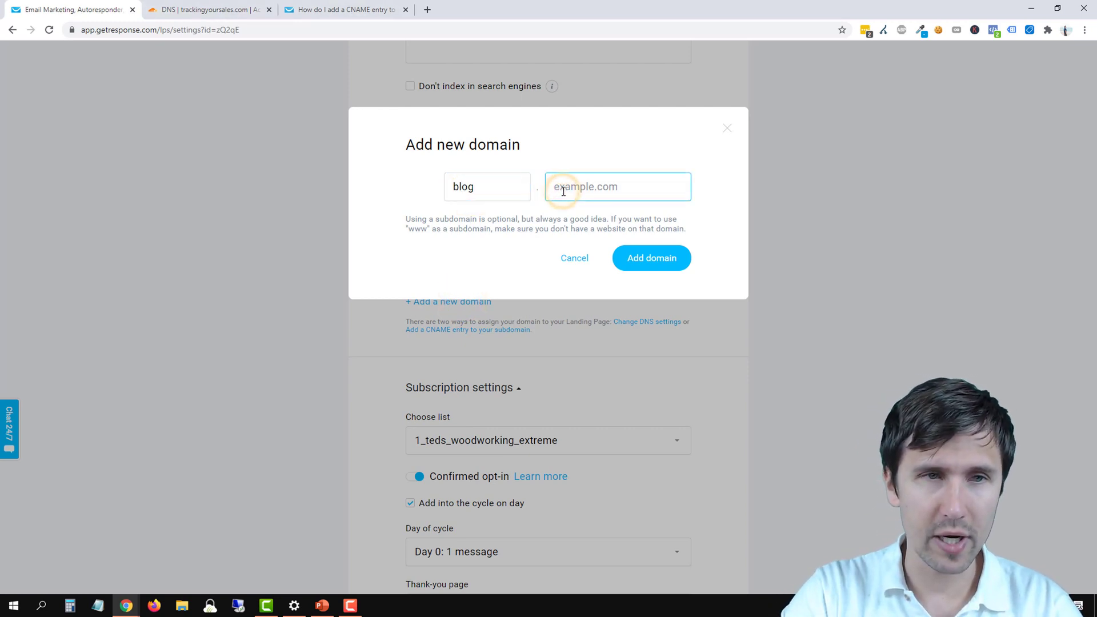
pyautogui.write('trackingyoursales.com')
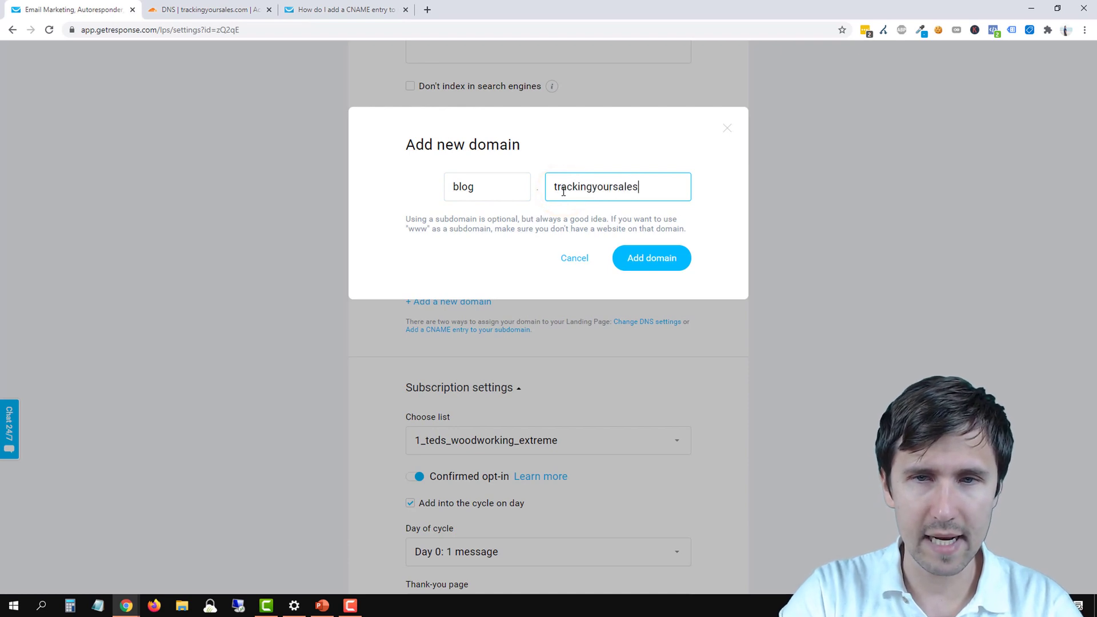
pyautogui.click(641, 259)
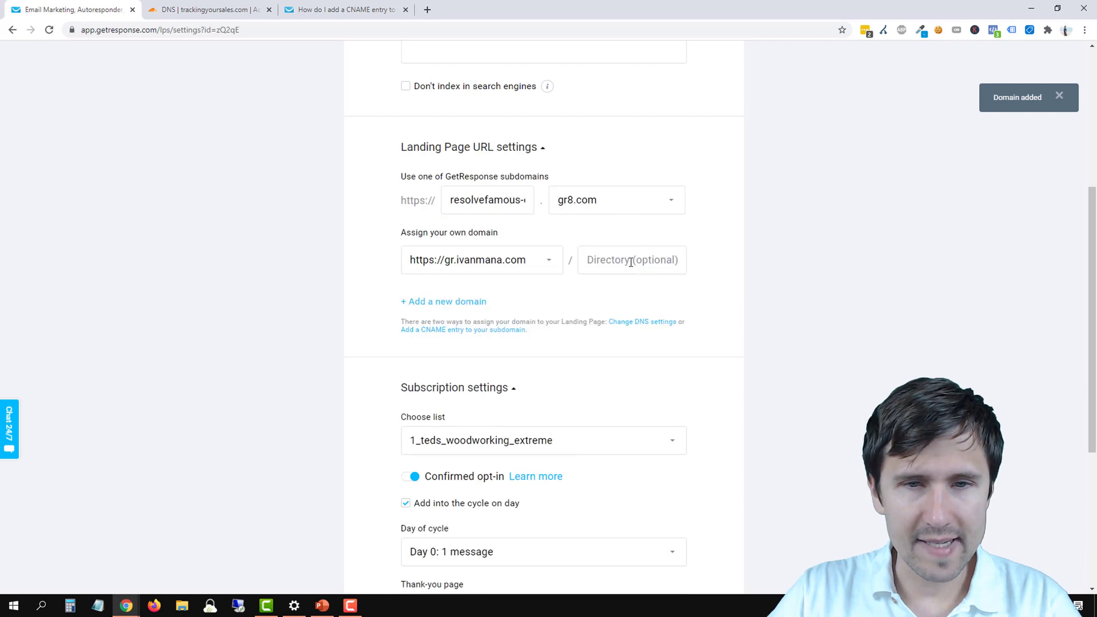
# Assign blog.trackingyoursales.com as the landing page's own domain.
pyautogui.click(492, 258)
pyautogui.click(472, 350)
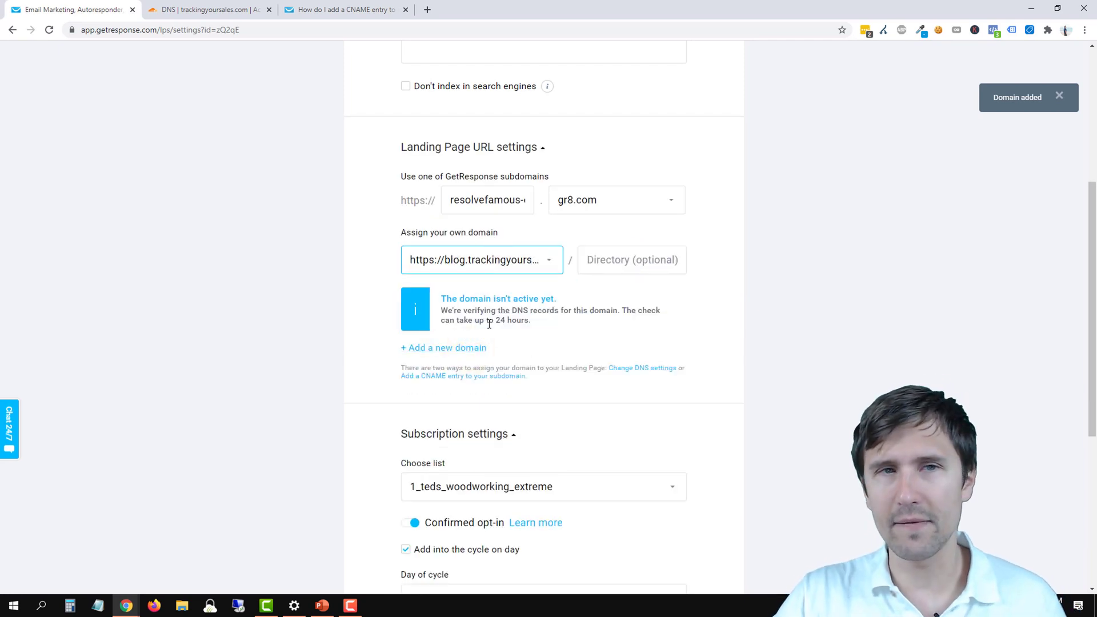
pyautogui.click(221, 6)
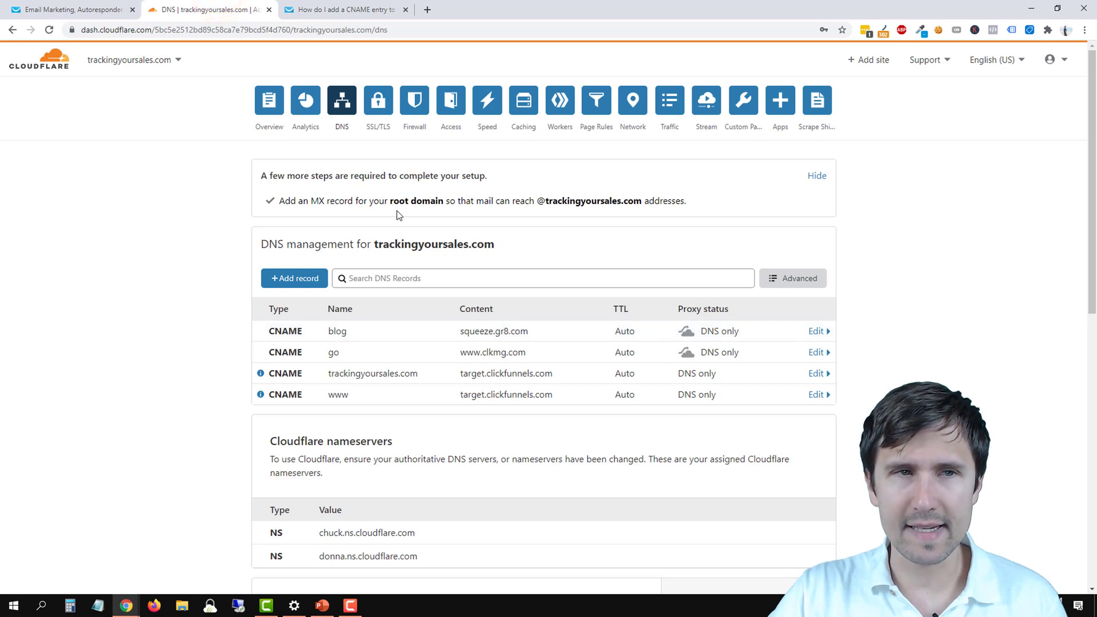
# Go back to the GetResponse landing page settings showing blog.trackingyoursales.com pending verification.
pyautogui.click(75, 10)
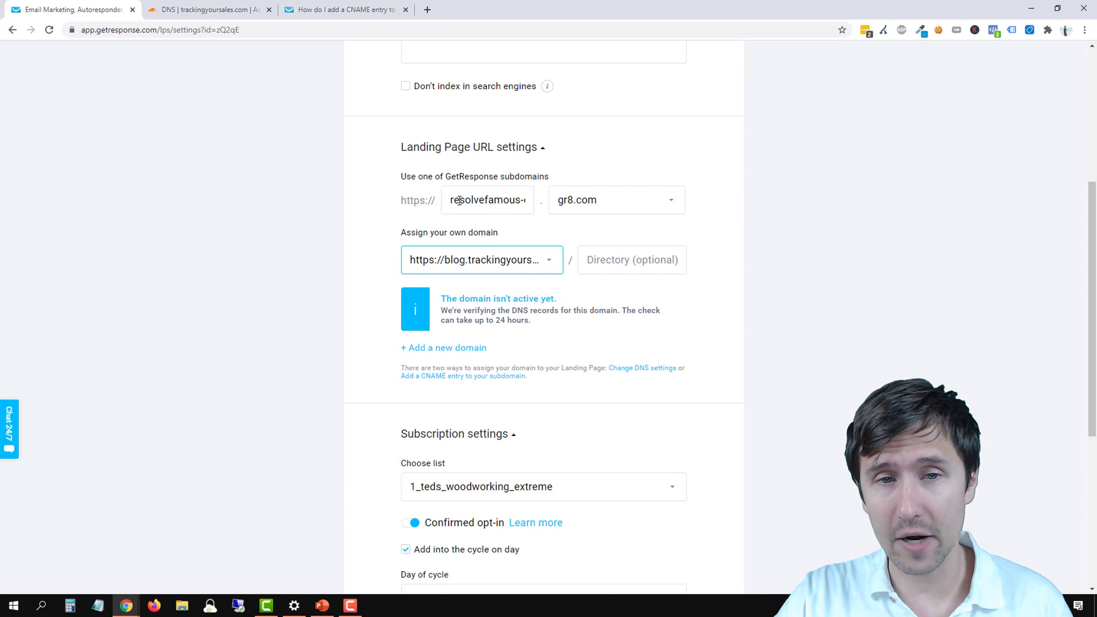
pyautogui.moveTo(460, 201); pyautogui.dragTo(504, 273)
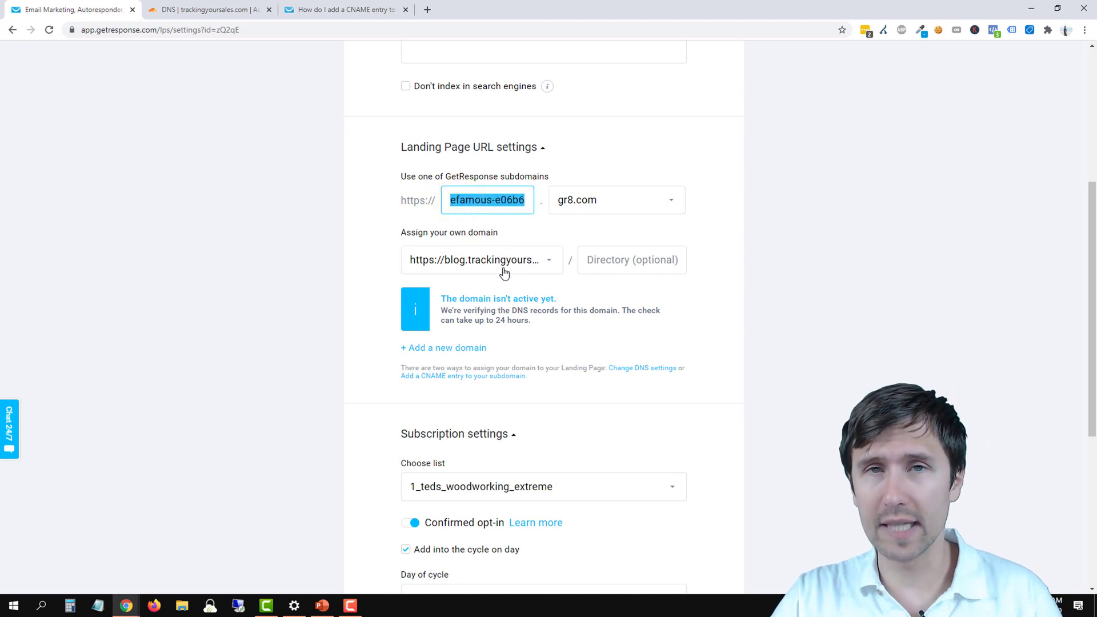
pyautogui.click(486, 258)
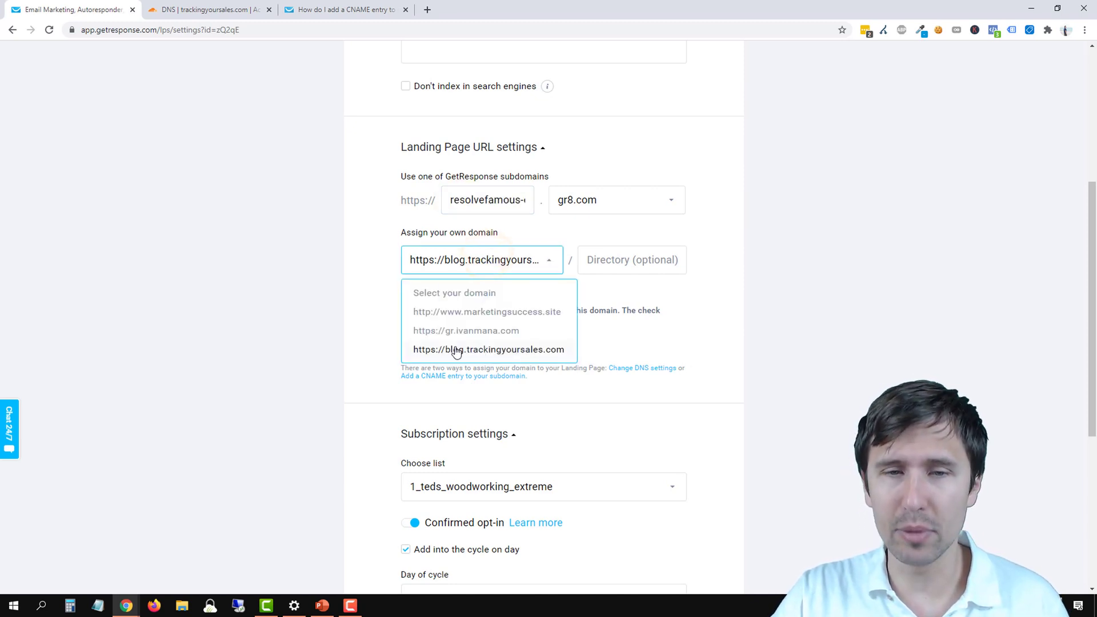
pyautogui.click(312, 248)
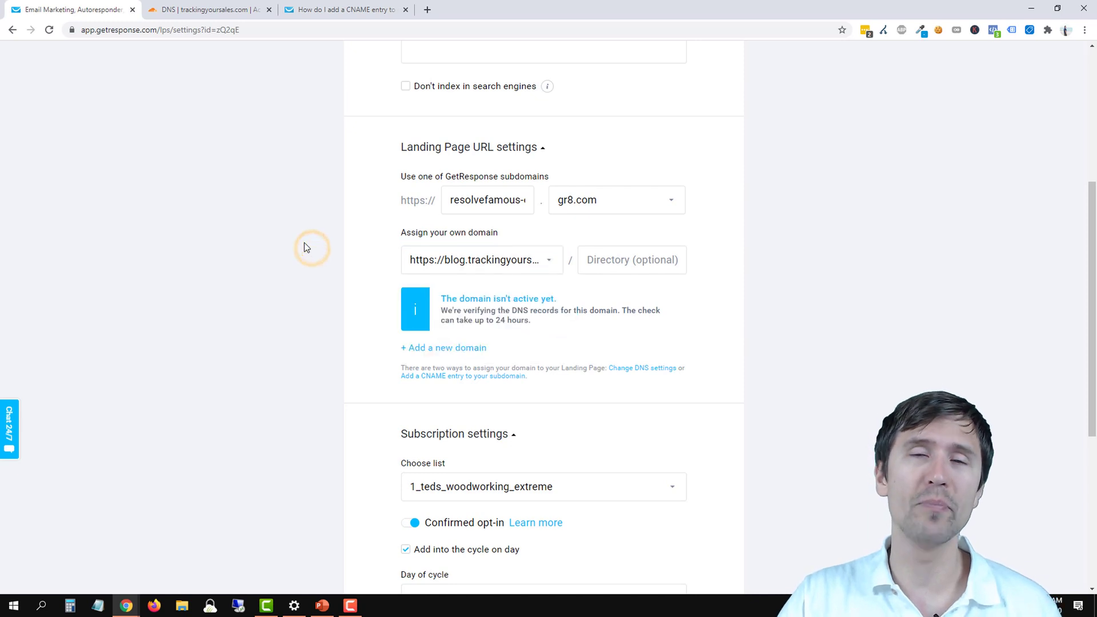